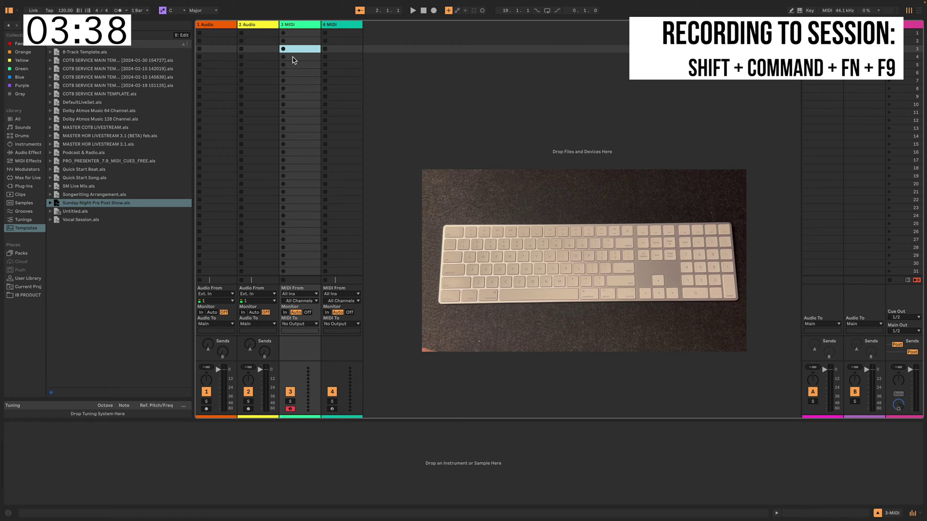
Record a new MIDI clip into the eighth clip slot of the 3 MIDI track.
left_click(301, 93)
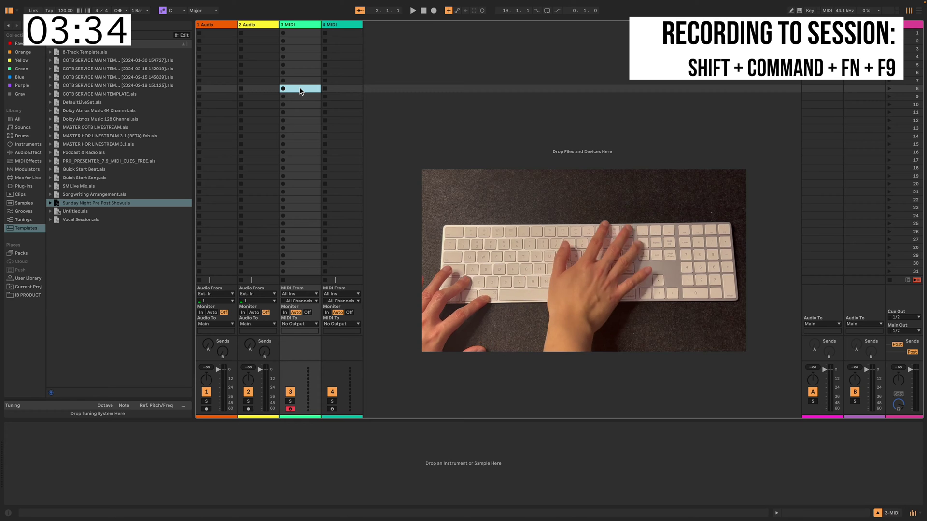
key("shift+super+F9")
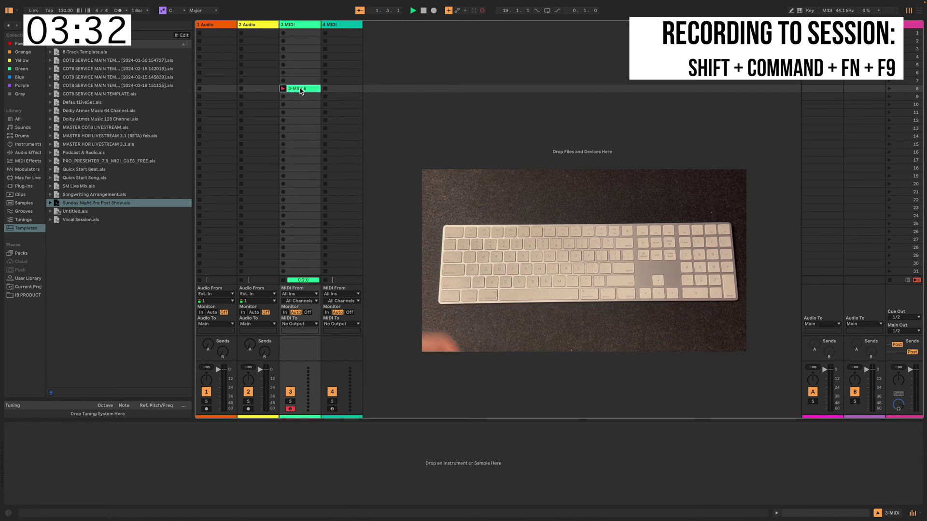
key("Delete")
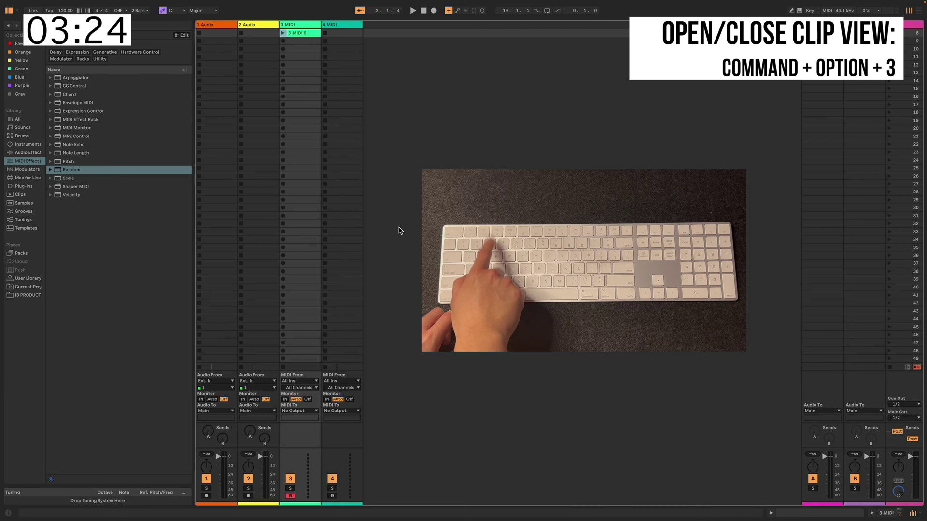
Open the Clip View and the Device View together for the 3 MIDI track's recorded clip.
key("super+alt+3")
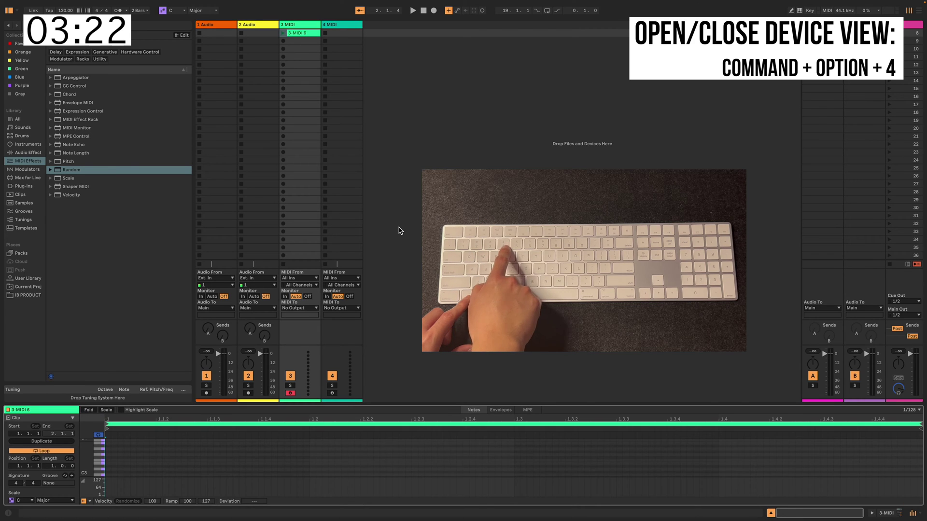
key("super+alt+4")
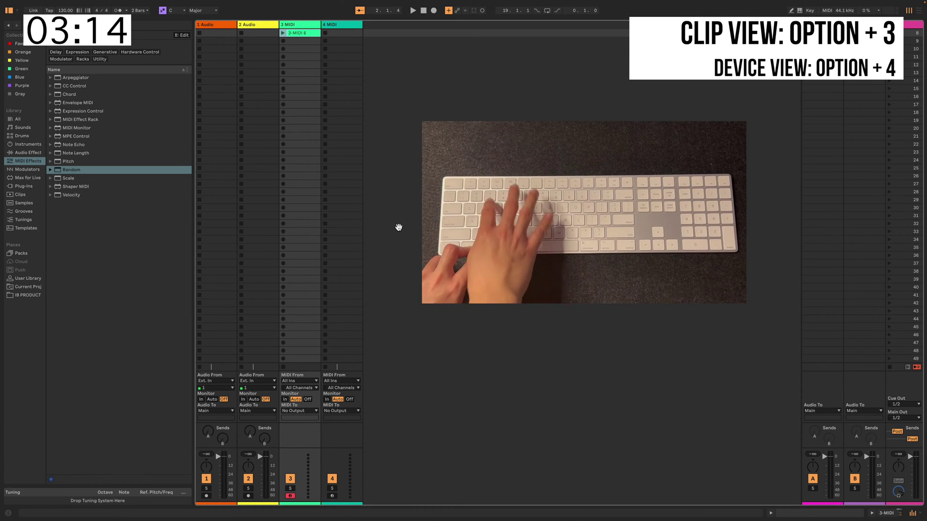
key("alt+3")
key("alt+4")
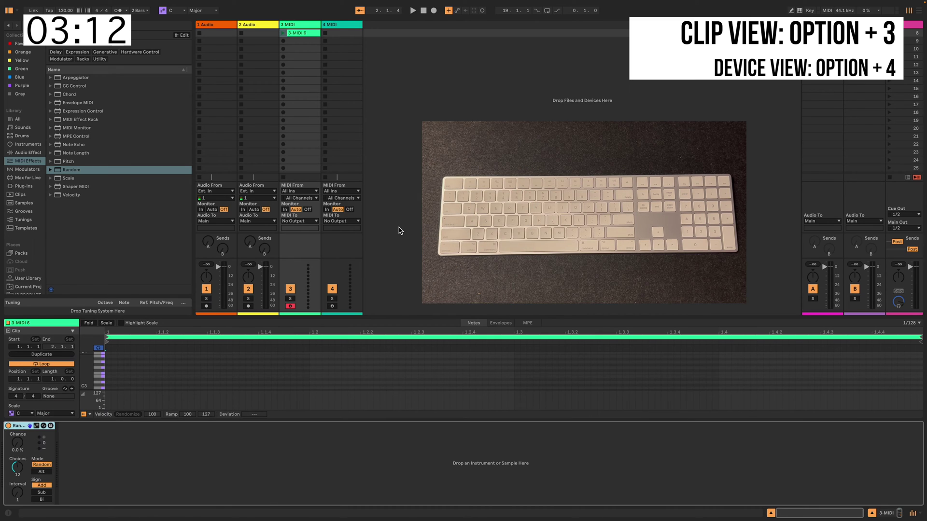
Hide the browser and bring it back into view.
key("alt+5")
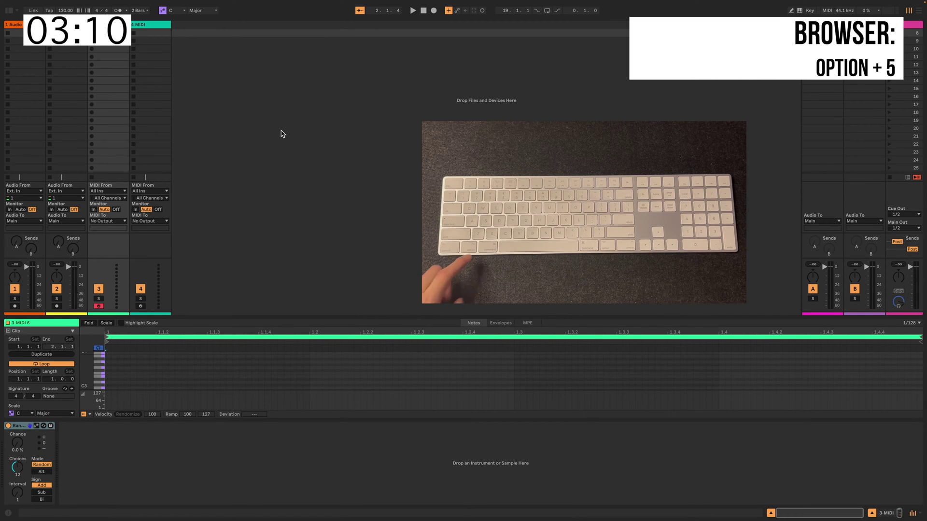
key("alt+5")
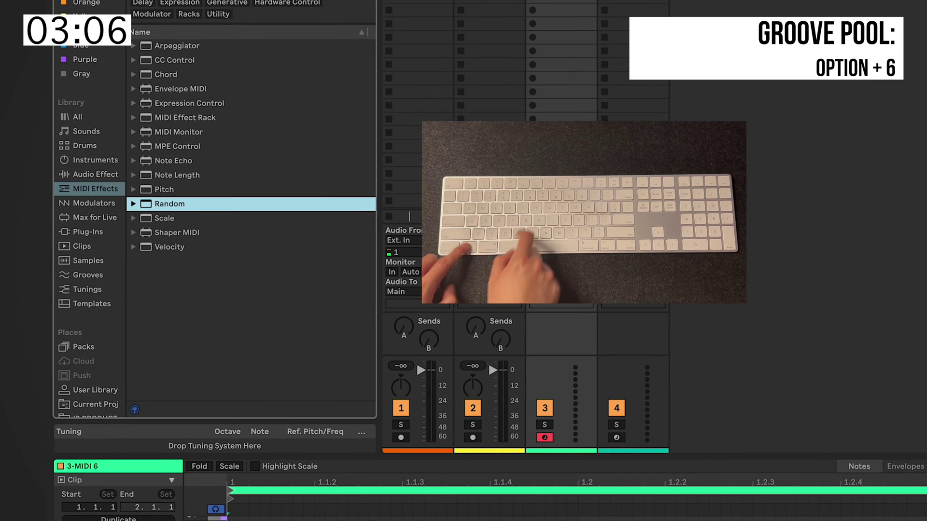
Show the Groove Pool below the browser, and open the Help View.
key("alt+6")
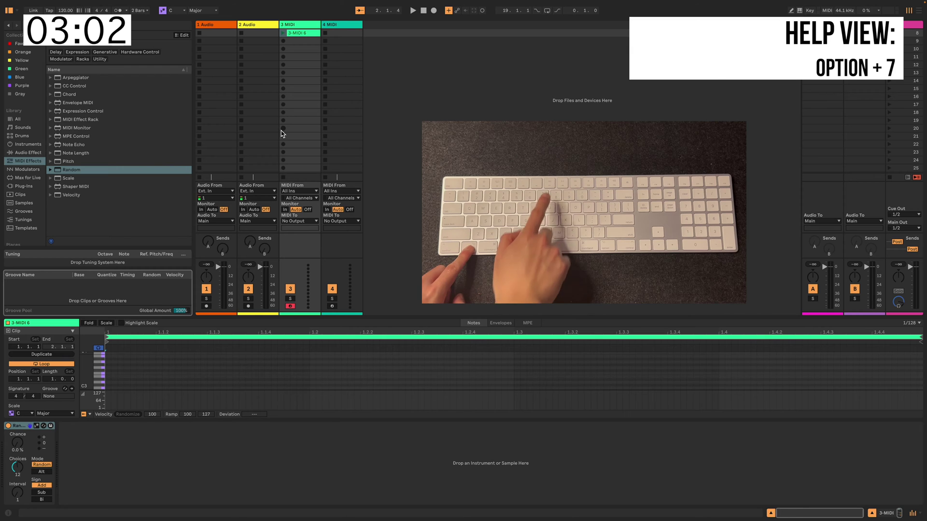
key("alt+7")
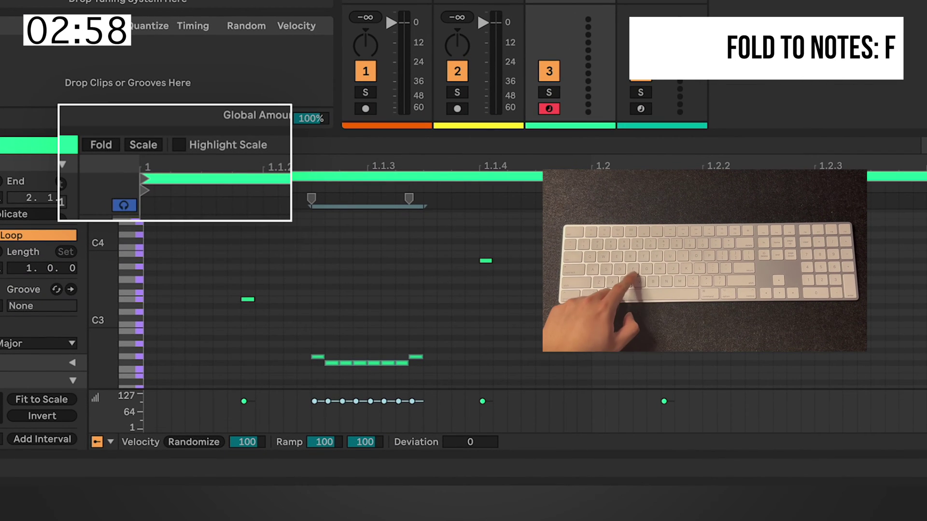
Try folding the MIDI note editor to used notes, and to the scale.
key("f")
key("f")
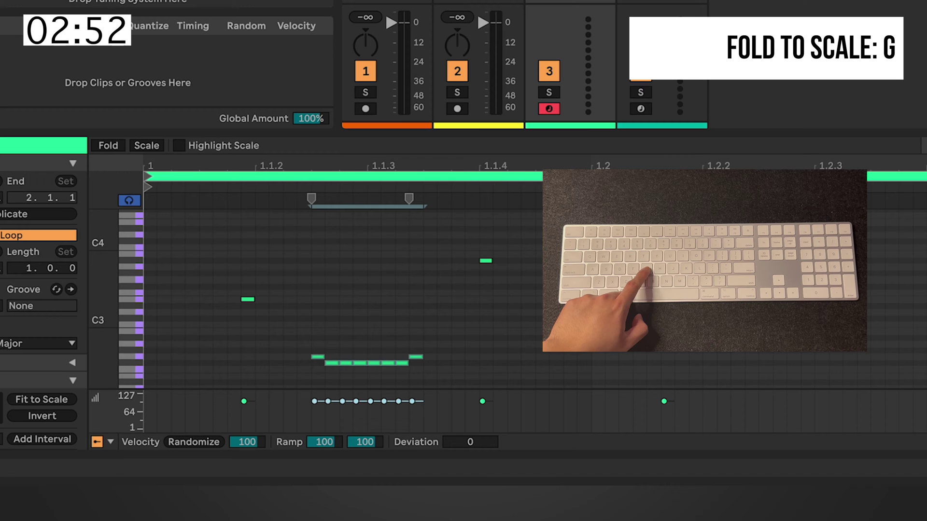
key("g")
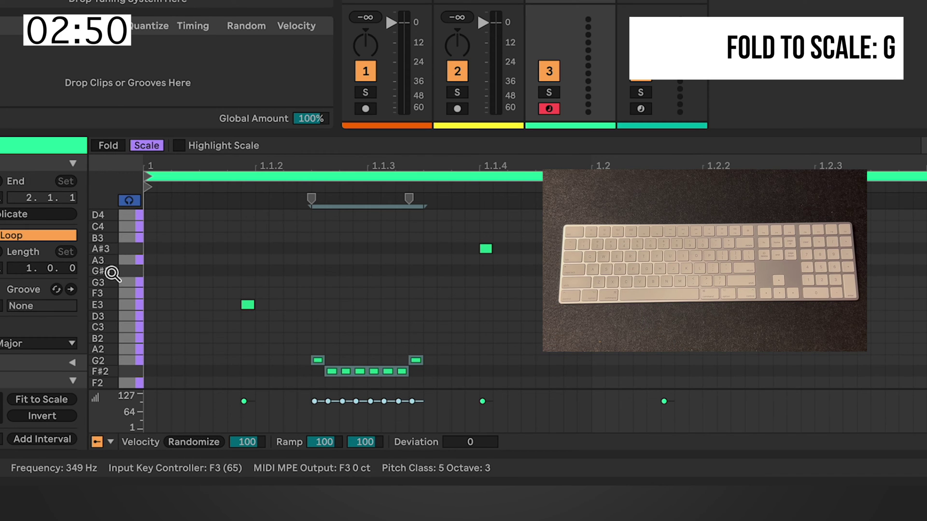
key("k")
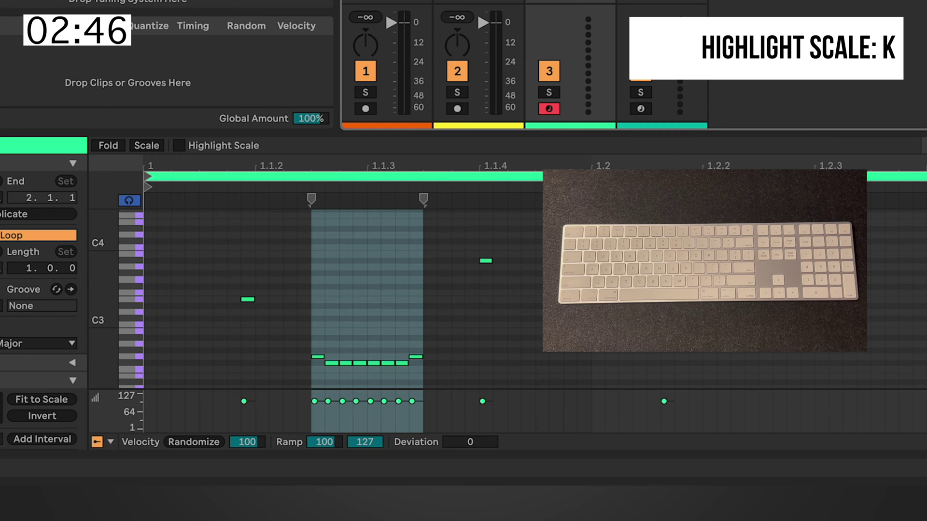
Try scale highlighting in the MIDI note editor, alone and combined with folding to scale.
key("k")
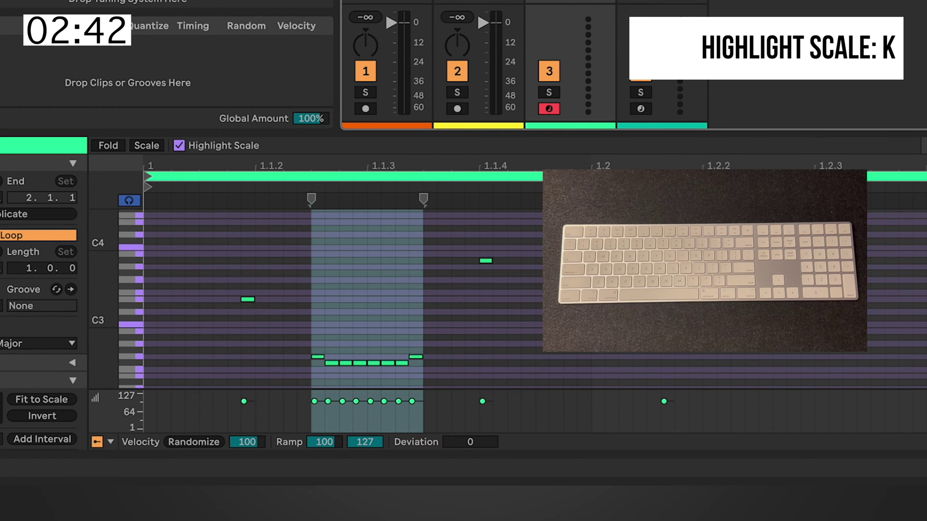
key("k")
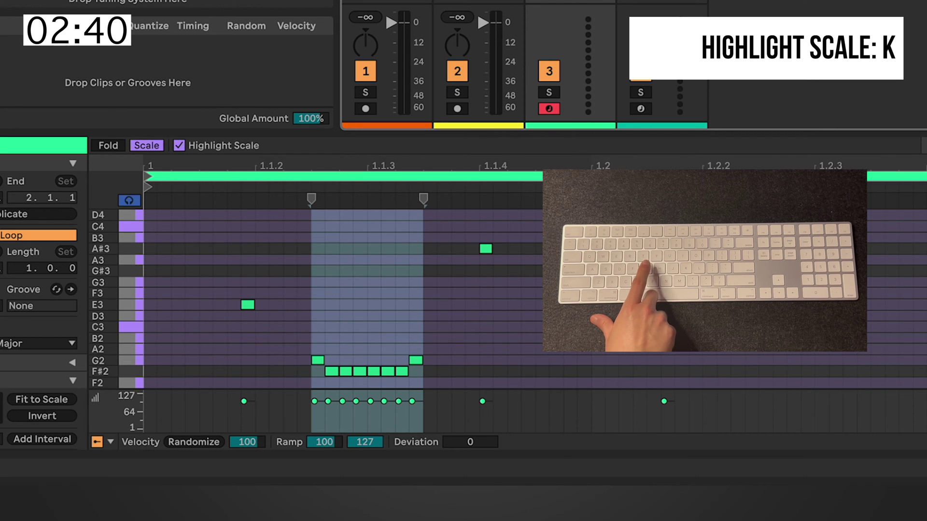
key("k")
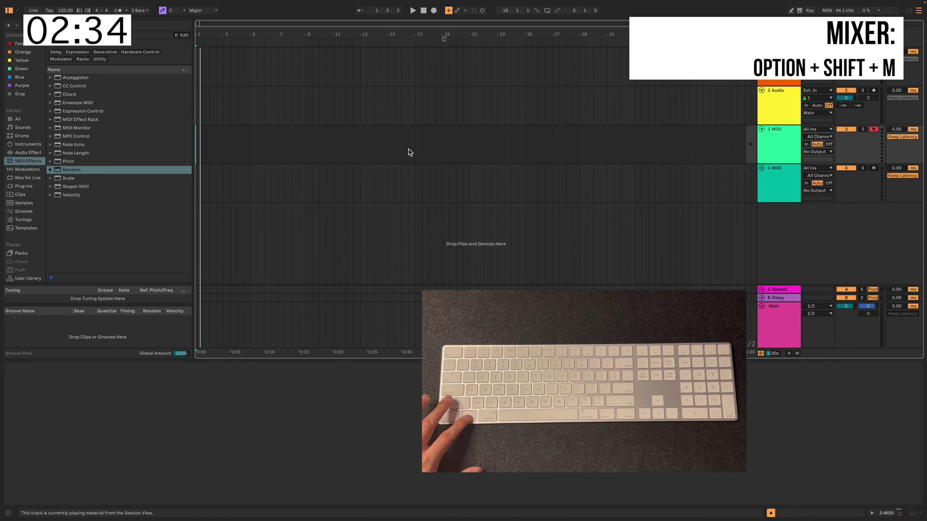
Toggle the mixer in Arrangement View and leave it open below the tracks.
key("alt+shift+m")
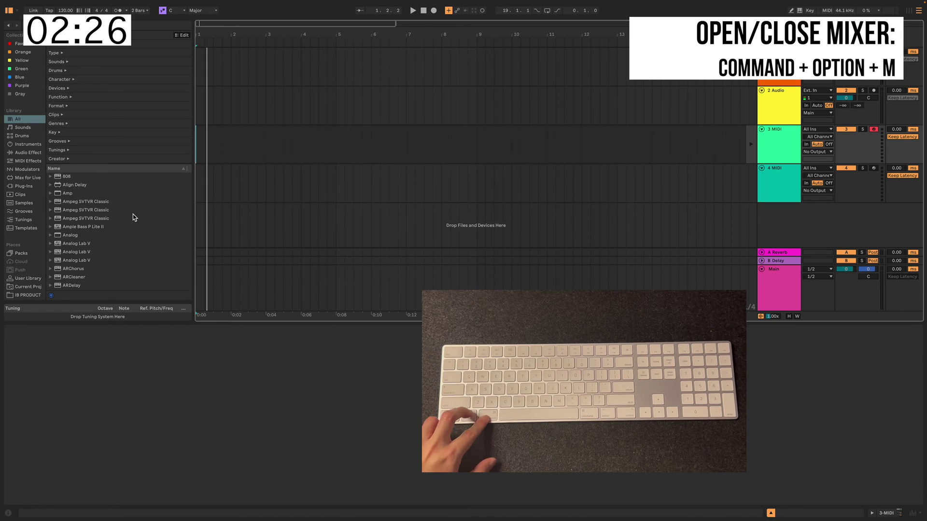
key("super+alt+m")
key("super+alt+m")
key("super+alt+m")
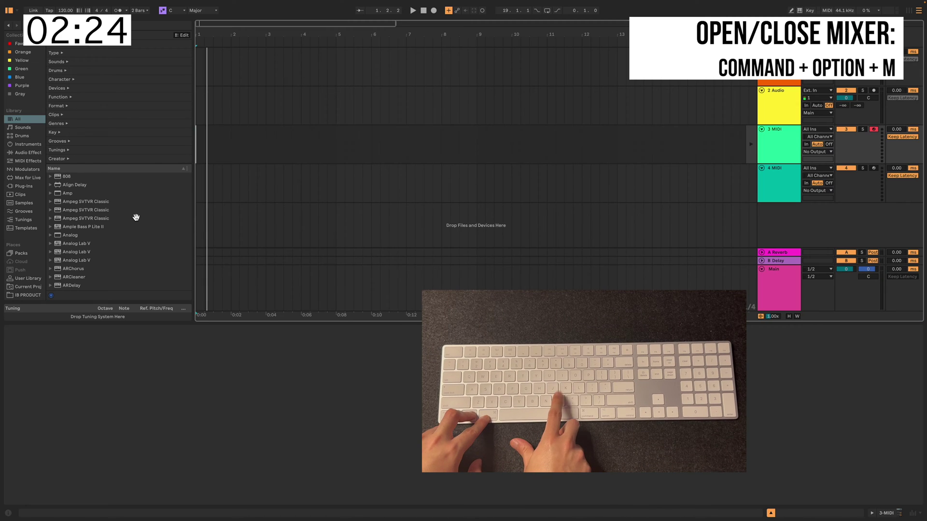
key("super+alt+m")
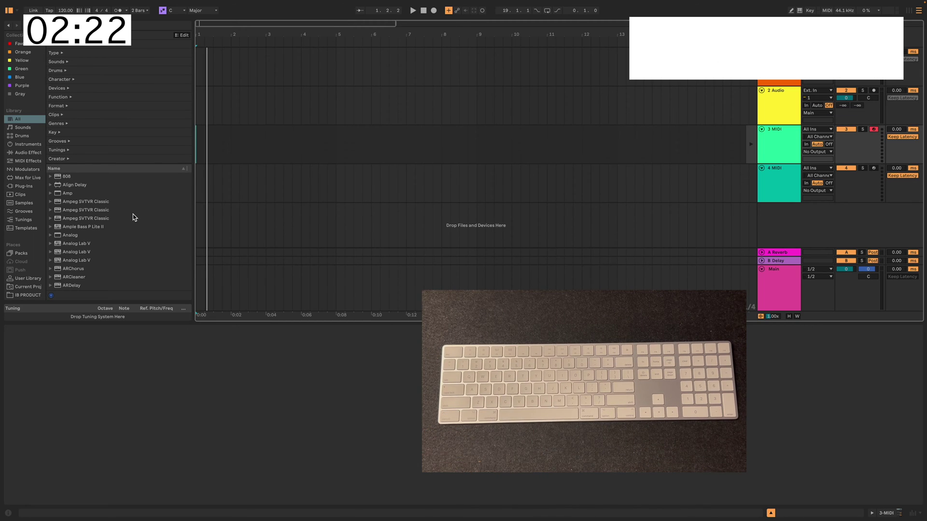
key("super+alt+m")
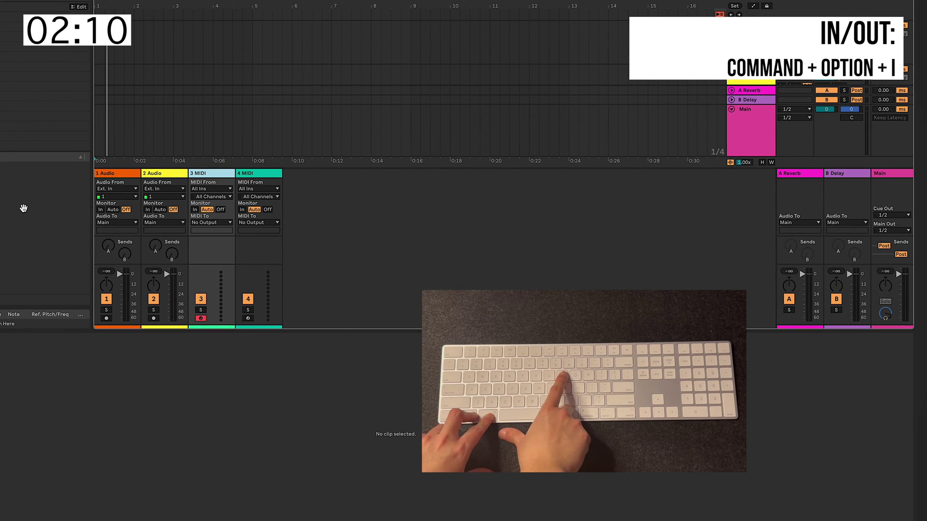
Toggle the mixer's In/Out section off and back on in Arrangement View.
key("super+alt+i")
key("super+alt+i")
key("super+alt+i")
key("super+alt+i")
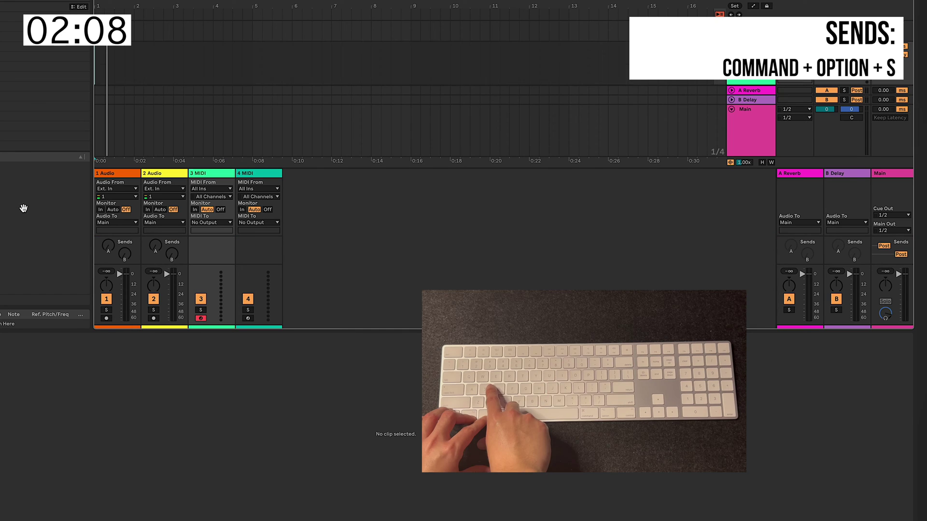
Toggle the mixer's Sends section and the return tracks off and back on in Arrangement View.
key("super+alt+s")
key("super+alt+s")
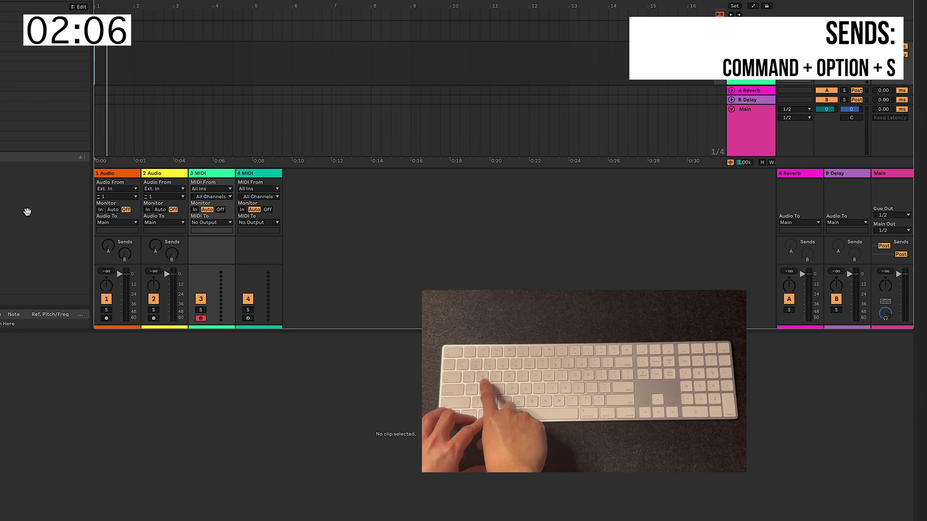
key("super+alt+s")
key("super+alt+s")
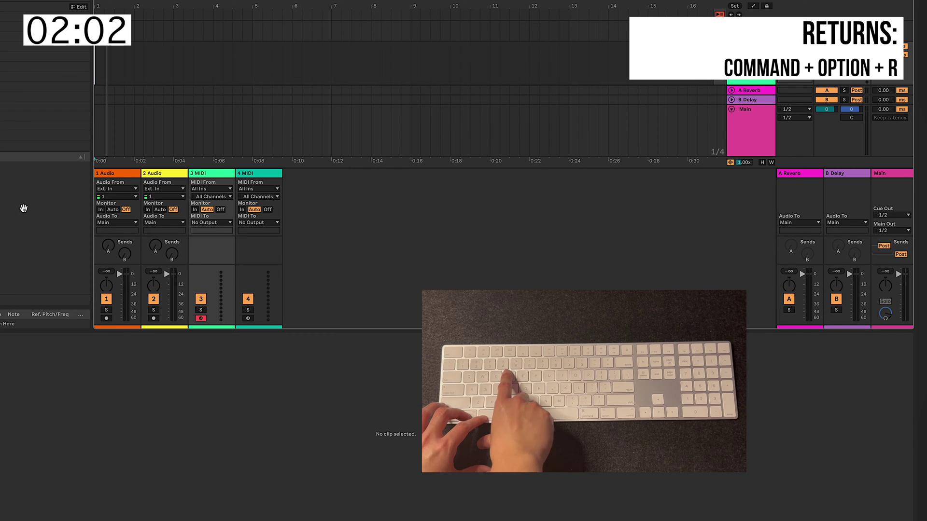
key("super+alt+r")
key("super+alt+r")
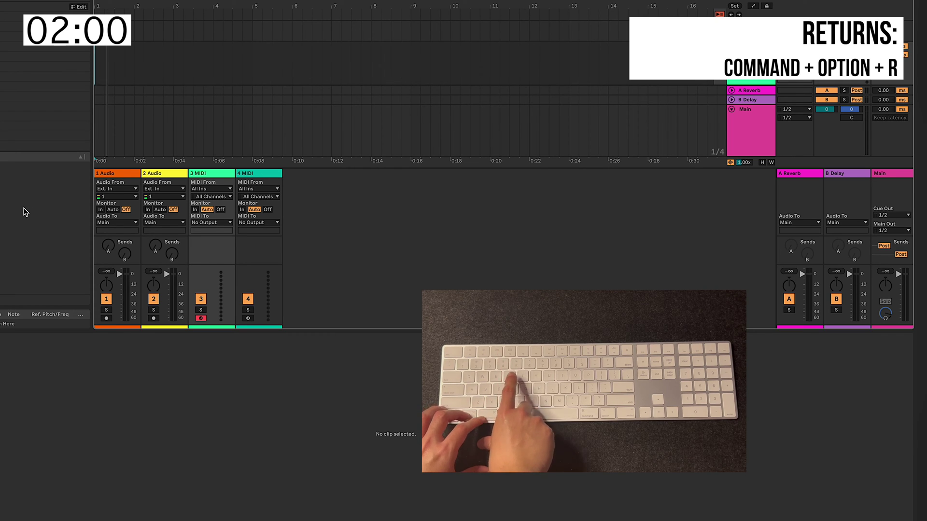
Switch to Session View and toggle its return tracks and In/Out section off and back on.
key("Tab")
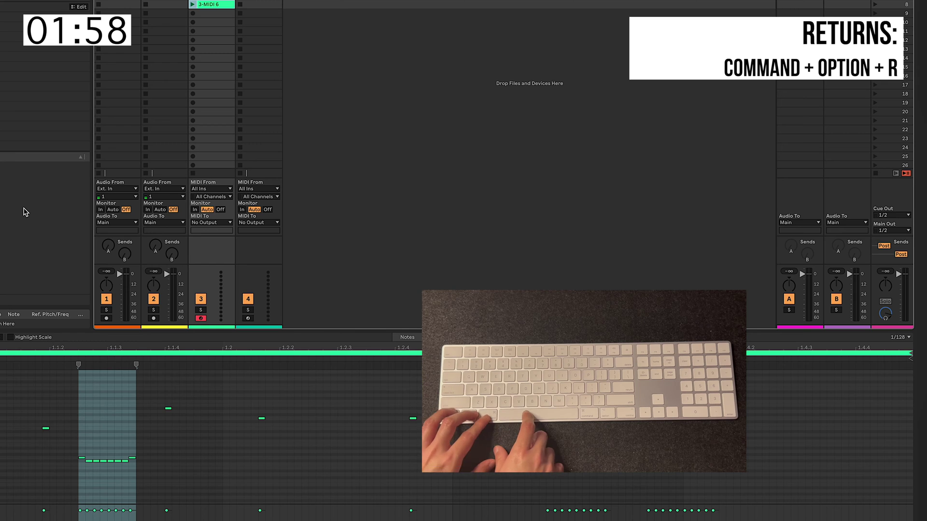
key("super+alt+r")
key("super+alt+r")
key("super+alt+i")
key("super+alt+i")
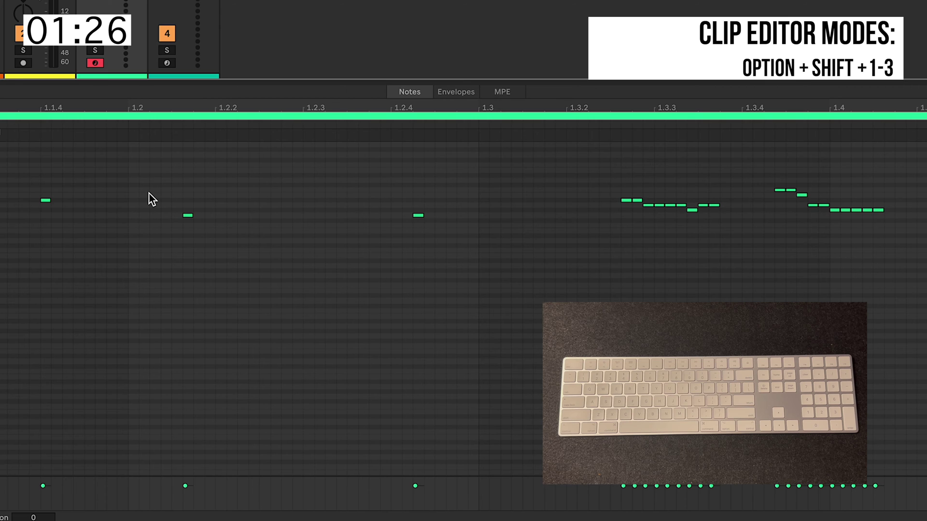
Switch the clip editor from Notes to Envelopes and on to MPE mode.
key("alt+shift+2")
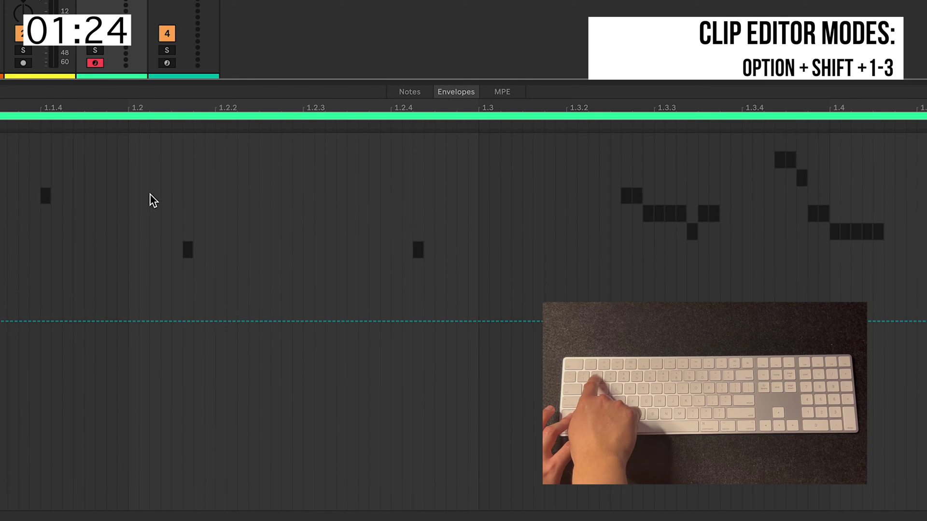
key("alt+shift+3")
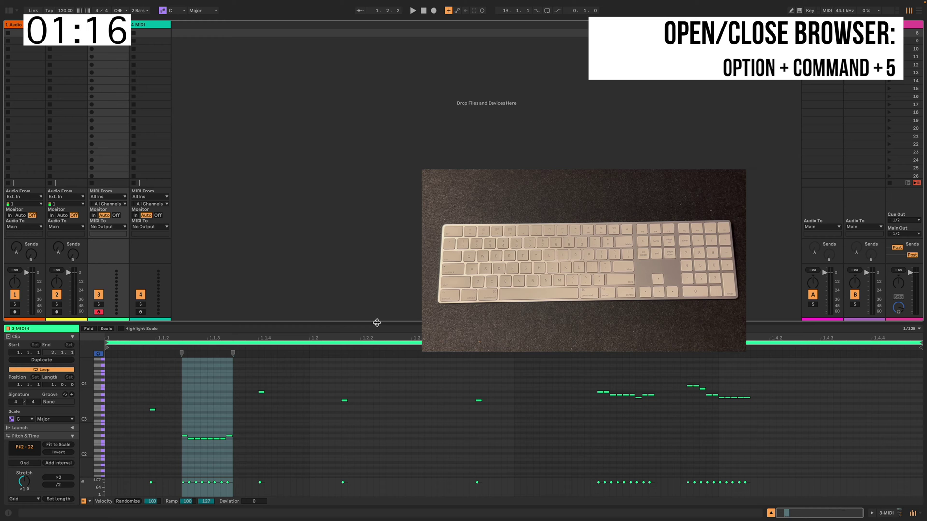
Toggle the browser and leave it open beside the Session View tracks.
key("alt+super+5")
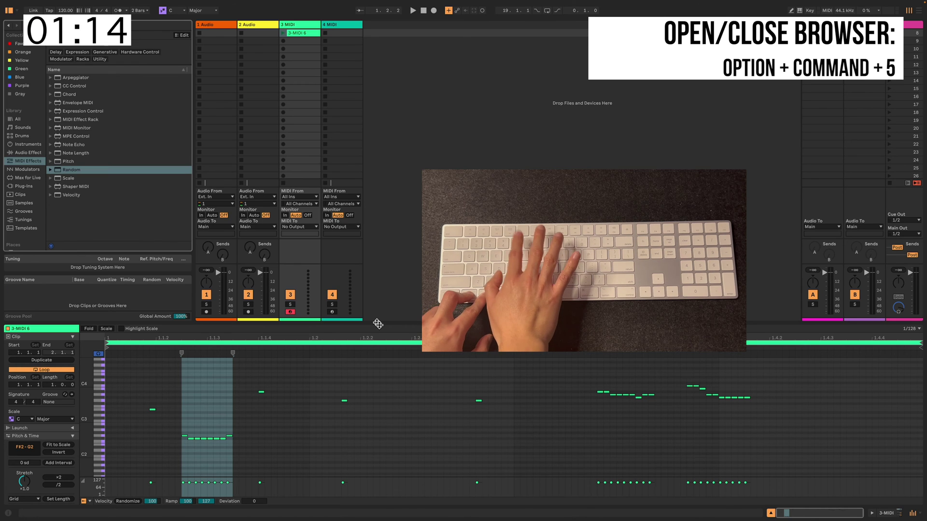
key("alt+super+5")
key("alt+super+5")
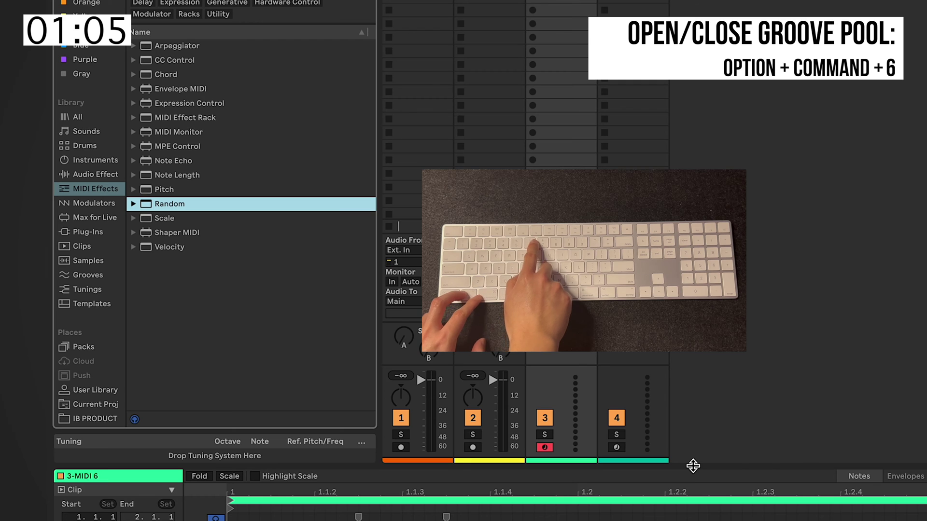
Toggle the Groove Pool open and closed below the browser.
key("alt+super+6")
key("alt+super+6")
key("alt+super+6")
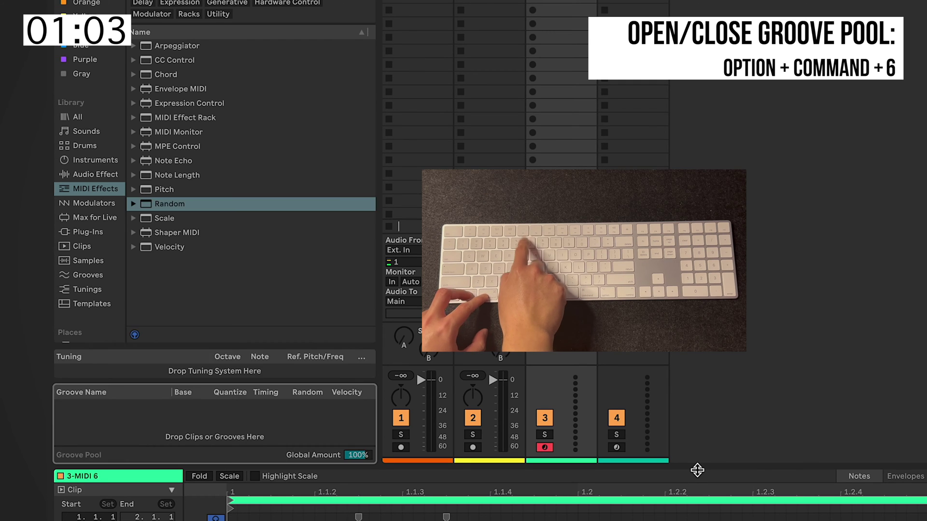
key("alt+super+6")
Turn on Follow and look along the arrangement timeline.
key("shift+super+f")
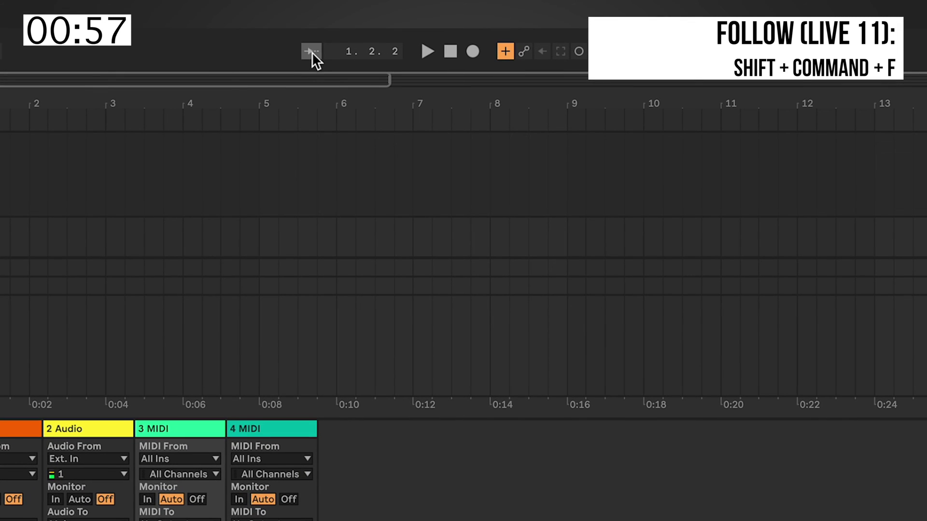
scroll(368, 173, "right", 15)
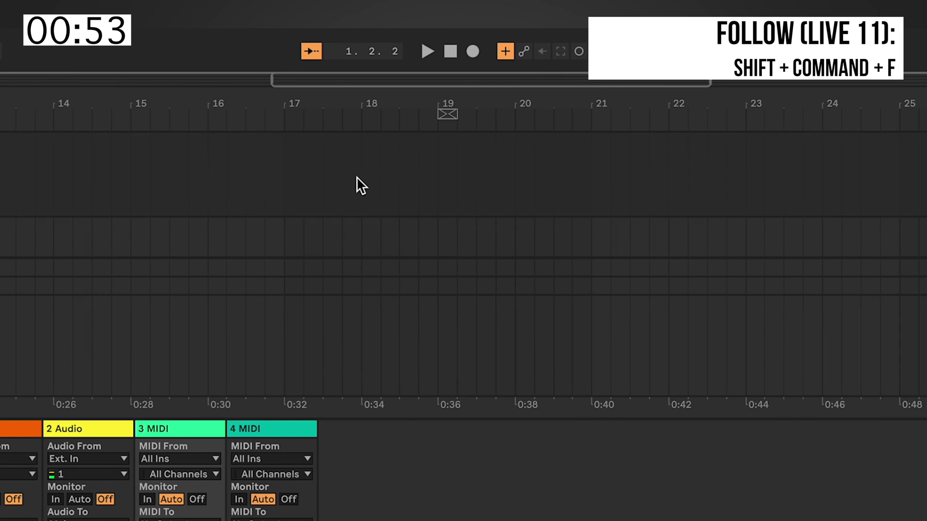
scroll(357, 177, "left", 13)
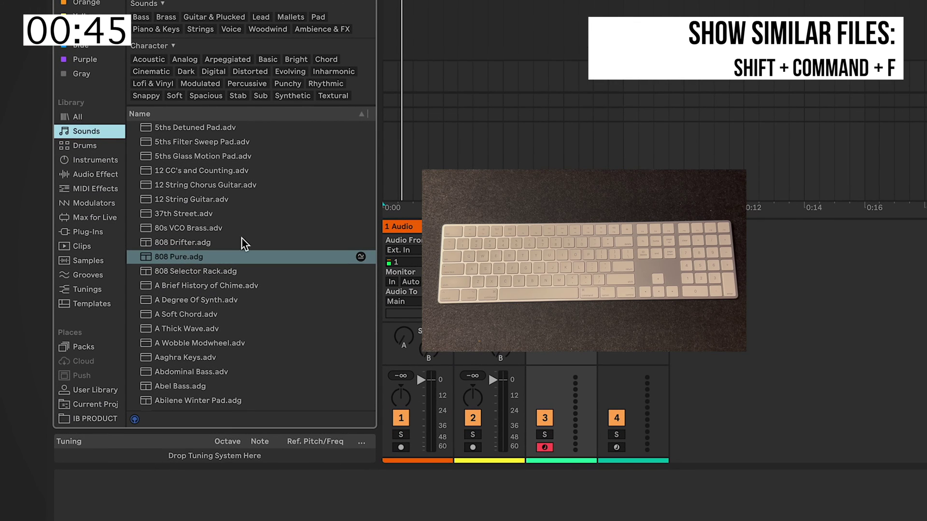
Show files similar to the 80s VCO Brass.adv preset from the Sounds library.
left_click(245, 227)
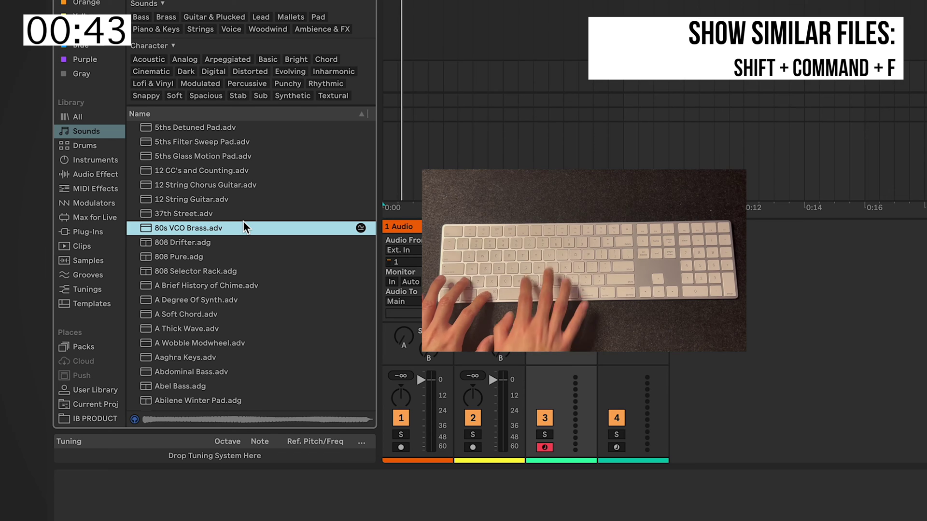
key("shift+super+f")
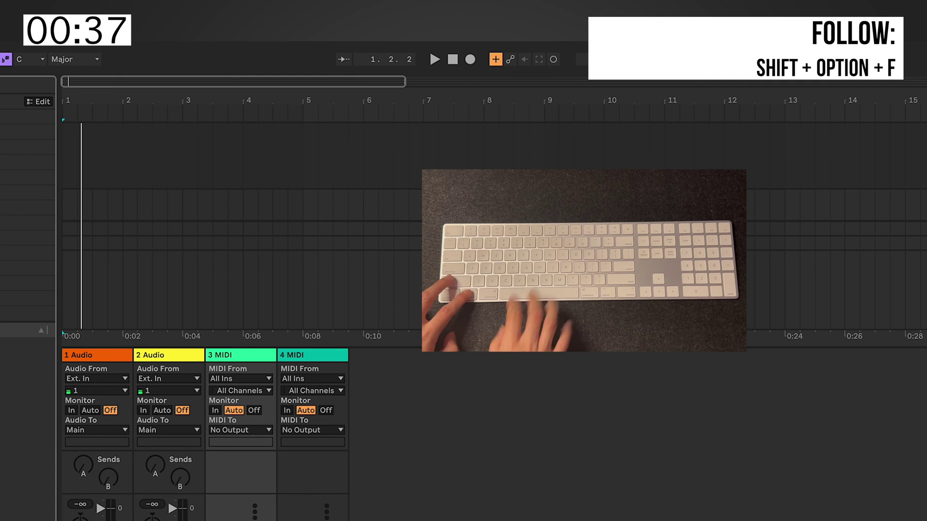
Toggle Follow for the arrangement playback.
key("shift+alt+f")
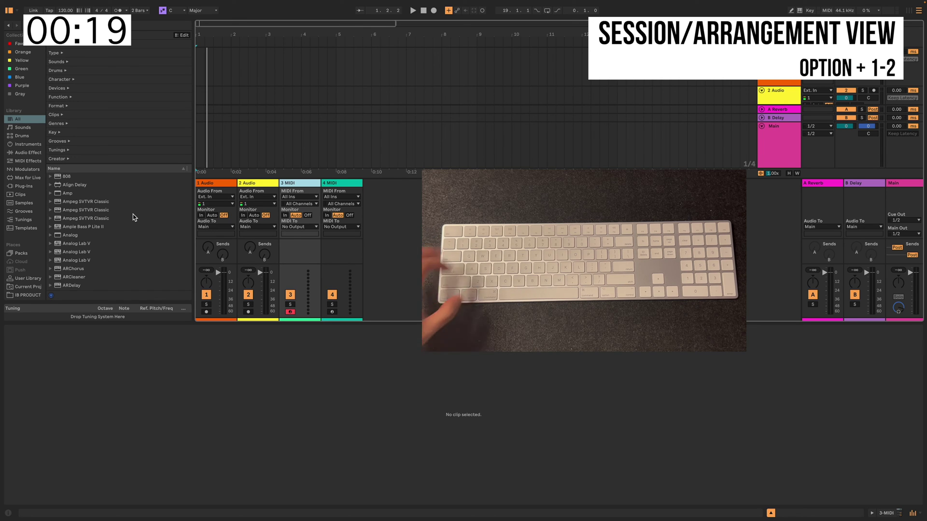
Alternate between Session View and Arrangement View, finishing in Session View.
key("alt+1")
key("alt+2")
key("alt+1")
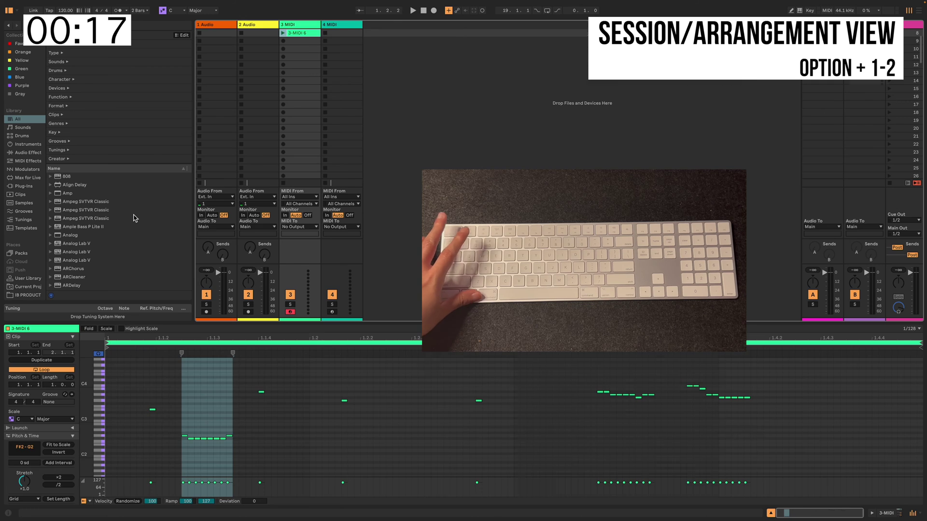
key("alt+2")
key("Tab")
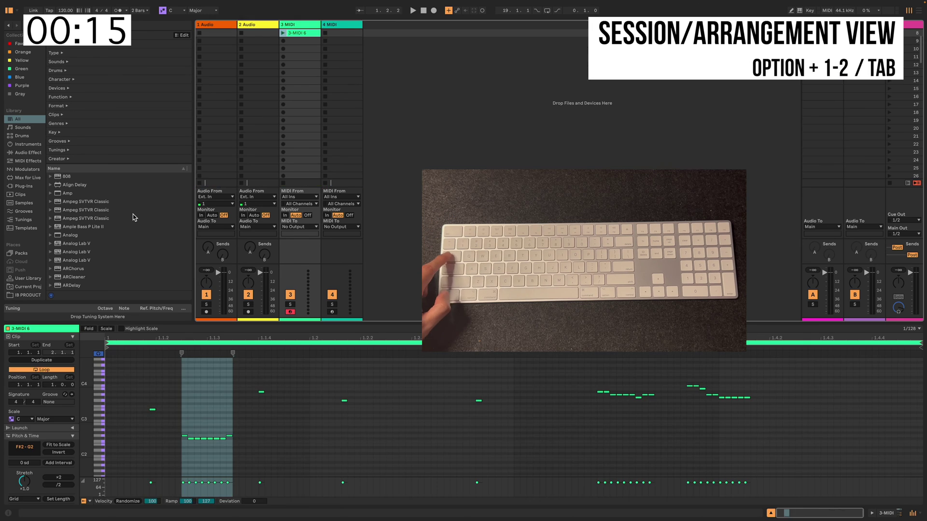